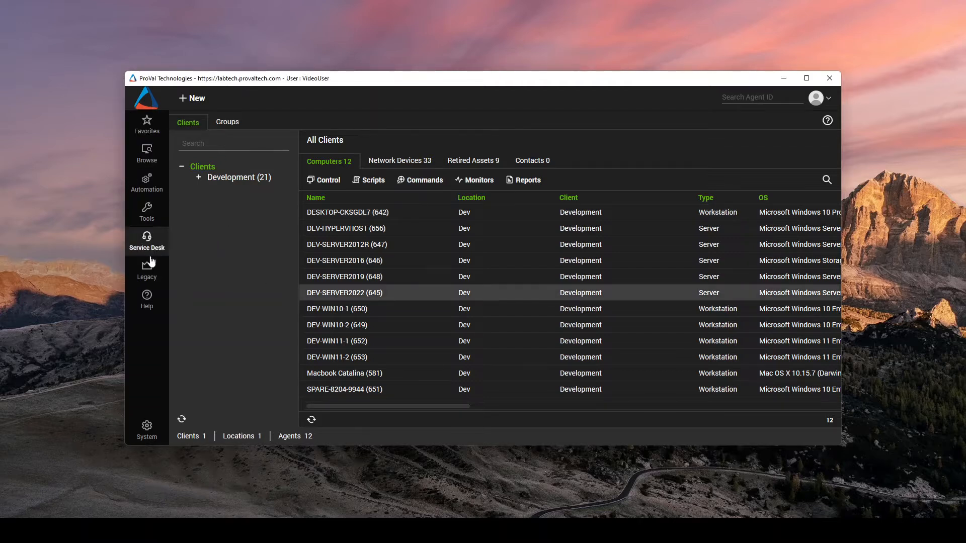
Step: View the Legacy category and the open Dataview Creator window, and return to the main window
{"action": "left_click", "coordinate": [162, 269]}
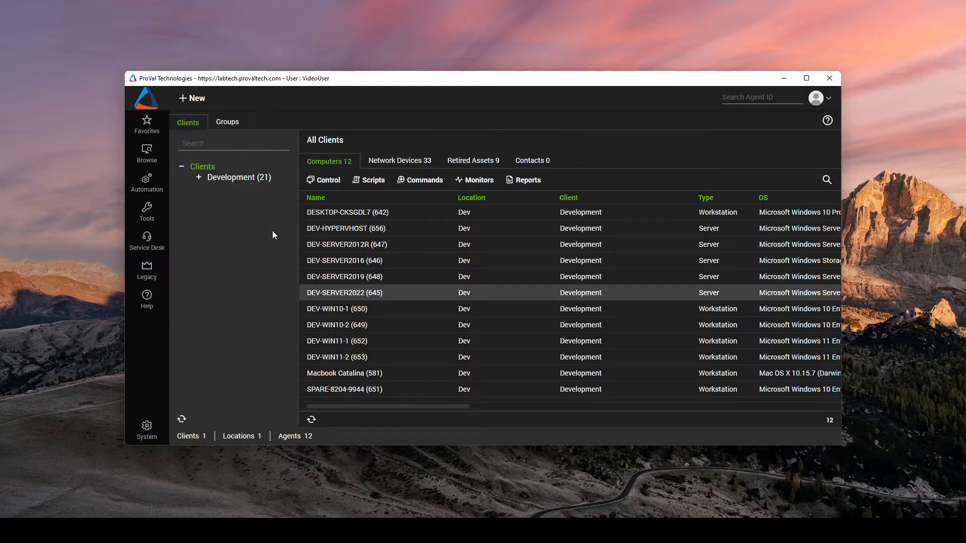
{"action": "mouse_move", "coordinate": [508, 530]}
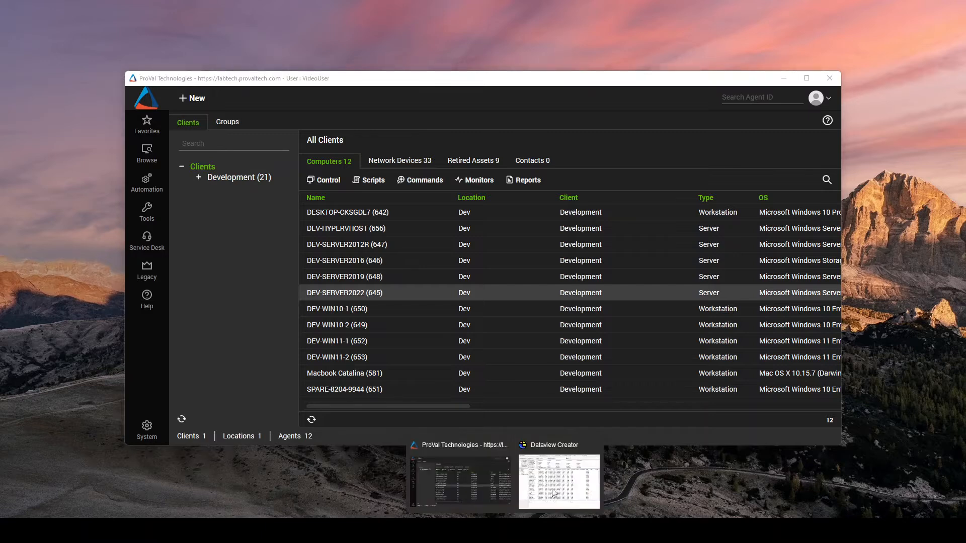
{"action": "left_click", "coordinate": [560, 484]}
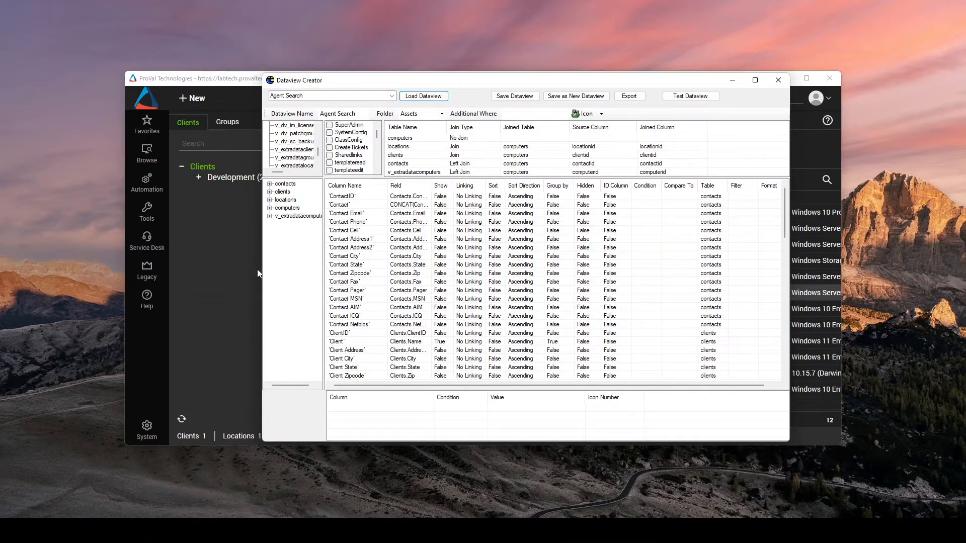
{"action": "left_click", "coordinate": [222, 259]}
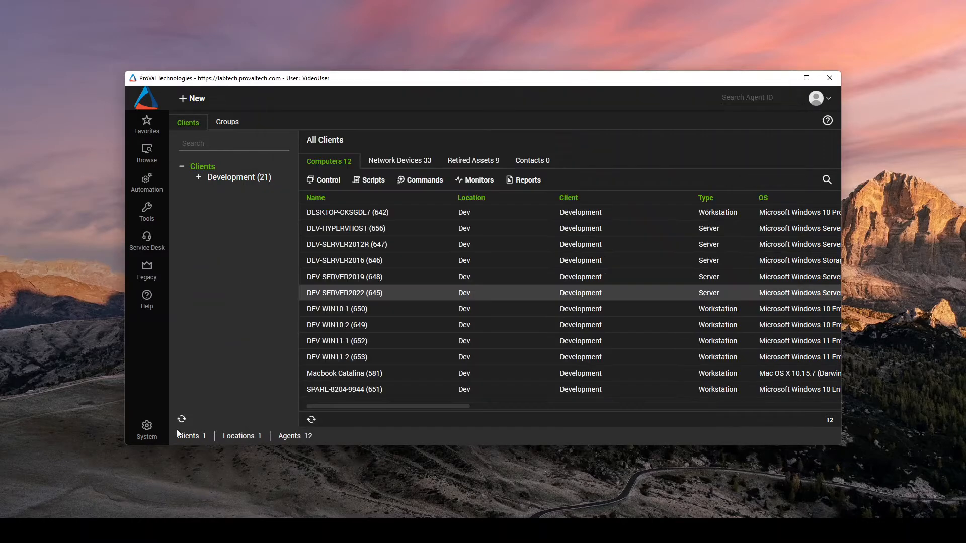
Step: Open the System Dashboard's Control Center configuration, check the Display Legacy Category option and close the dashboard
{"action": "left_click", "coordinate": [146, 431]}
{"action": "left_click", "coordinate": [222, 124]}
{"action": "left_click", "coordinate": [206, 137]}
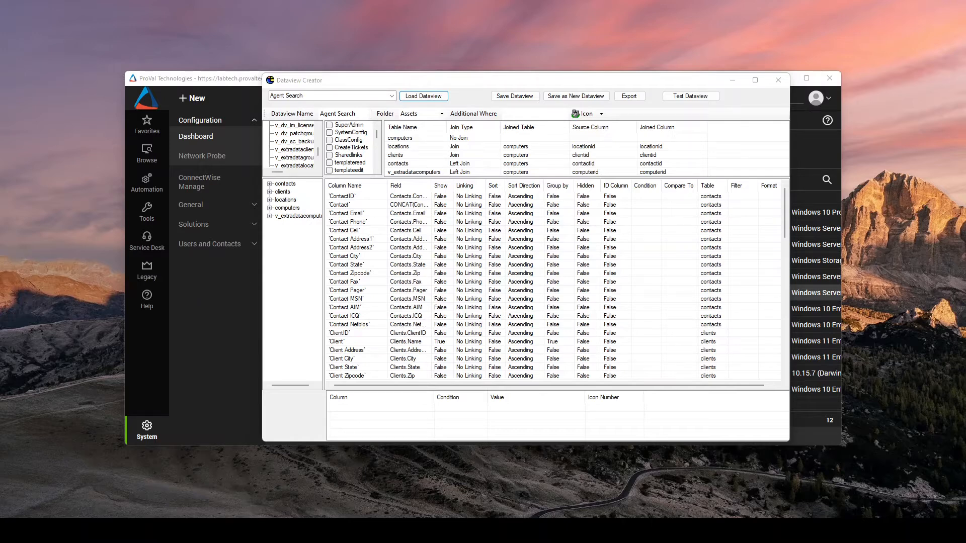
{"action": "left_click_drag", "start_coordinate": [305, 12], "coordinate": [493, 97]}
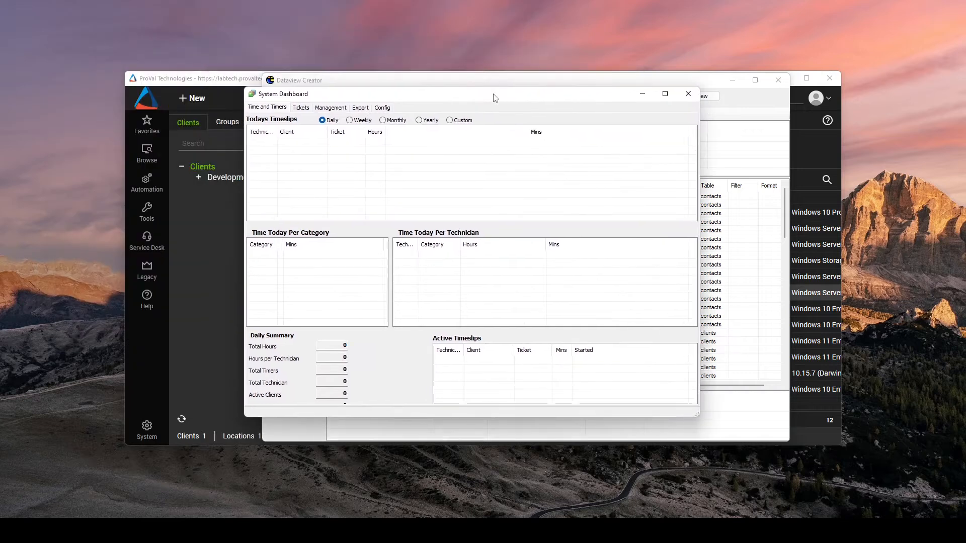
{"action": "left_click", "coordinate": [394, 107]}
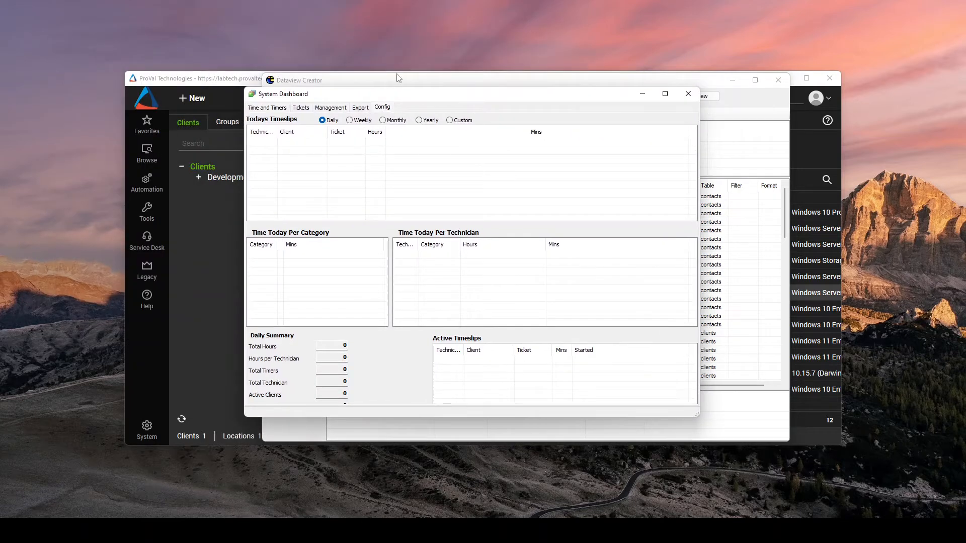
{"action": "left_click", "coordinate": [285, 119]}
{"action": "scroll", "coordinate": [611, 312], "scroll_direction": "down", "scroll_amount": 2}
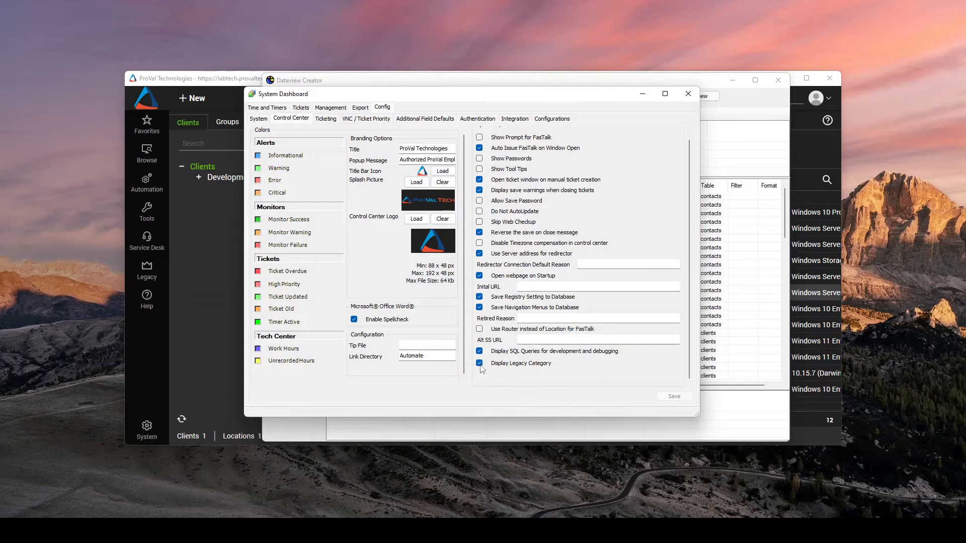
{"action": "left_click", "coordinate": [689, 96]}
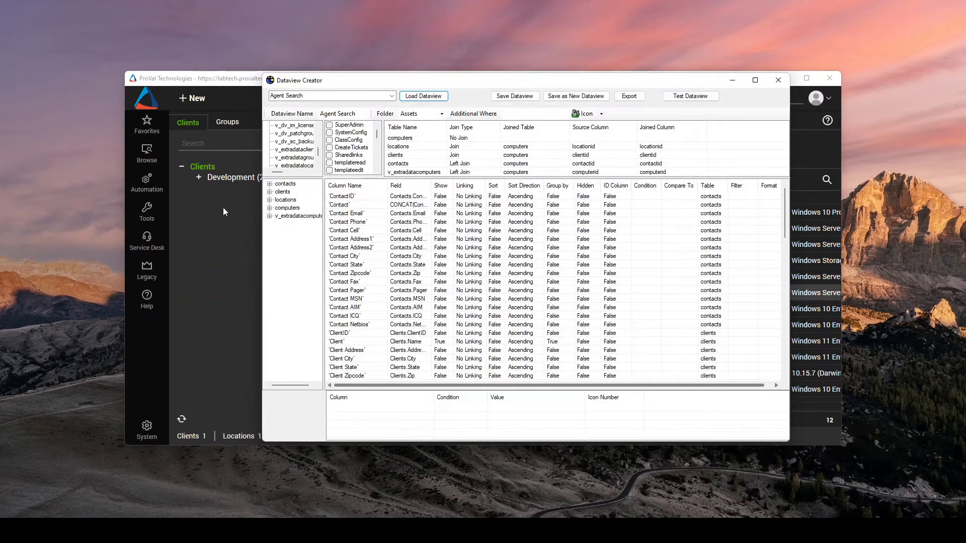
Step: Show the Legacy category's tools in the main window and switch back to the Dataview Creator window
{"action": "left_click", "coordinate": [243, 316]}
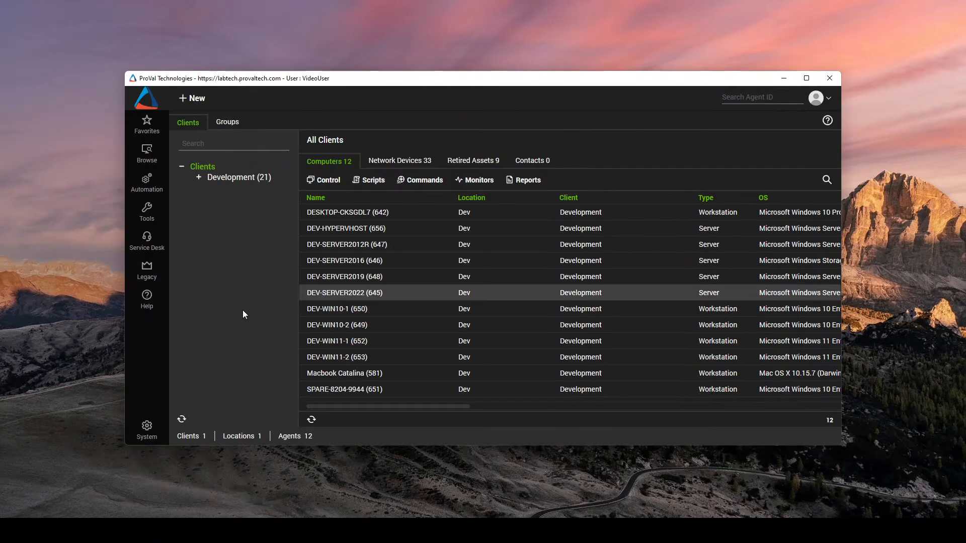
{"action": "left_click", "coordinate": [154, 282]}
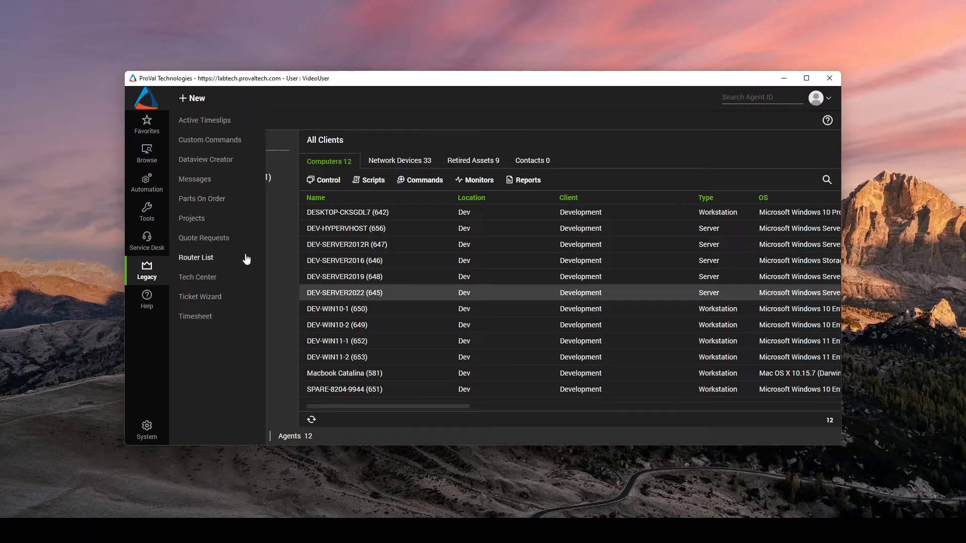
{"action": "mouse_move", "coordinate": [504, 531]}
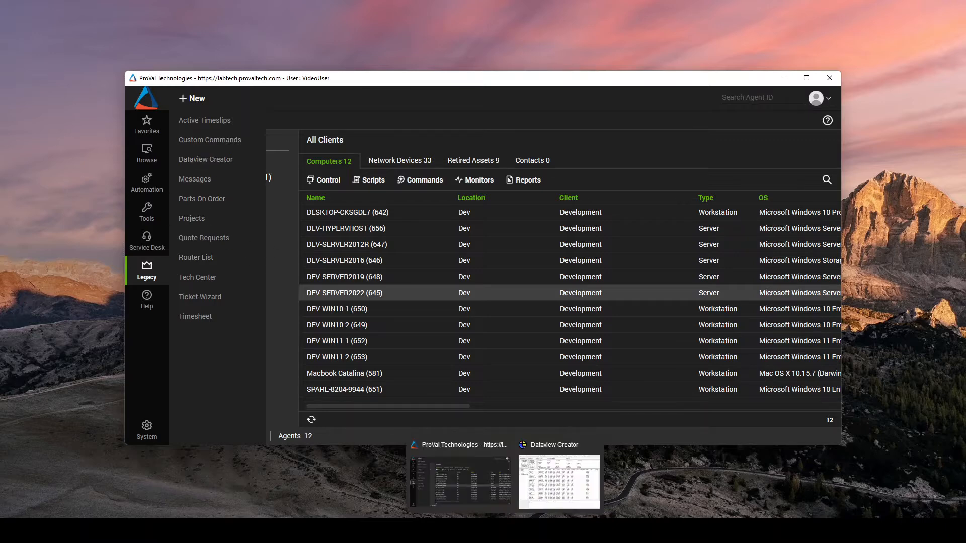
{"action": "left_click", "coordinate": [559, 482]}
Step: Look through the Agent Search dataview's column list, from the contact columns to the agent columns
{"action": "left_click", "coordinate": [607, 240]}
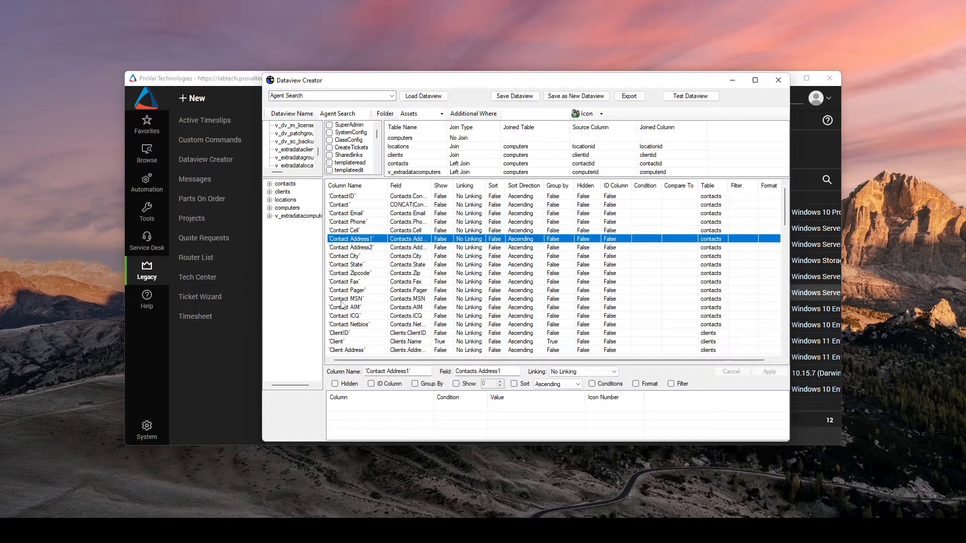
{"action": "left_click", "coordinate": [476, 217]}
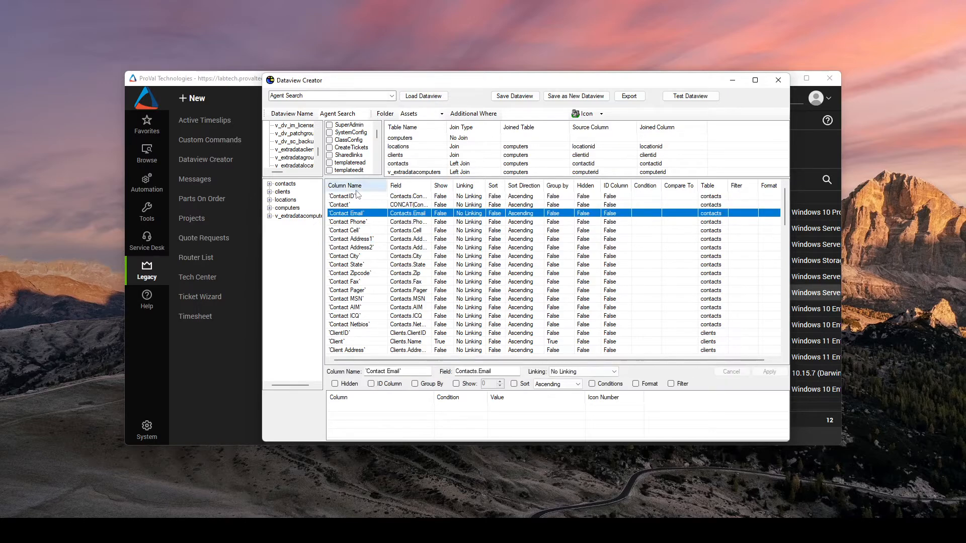
{"action": "left_click", "coordinate": [347, 265]}
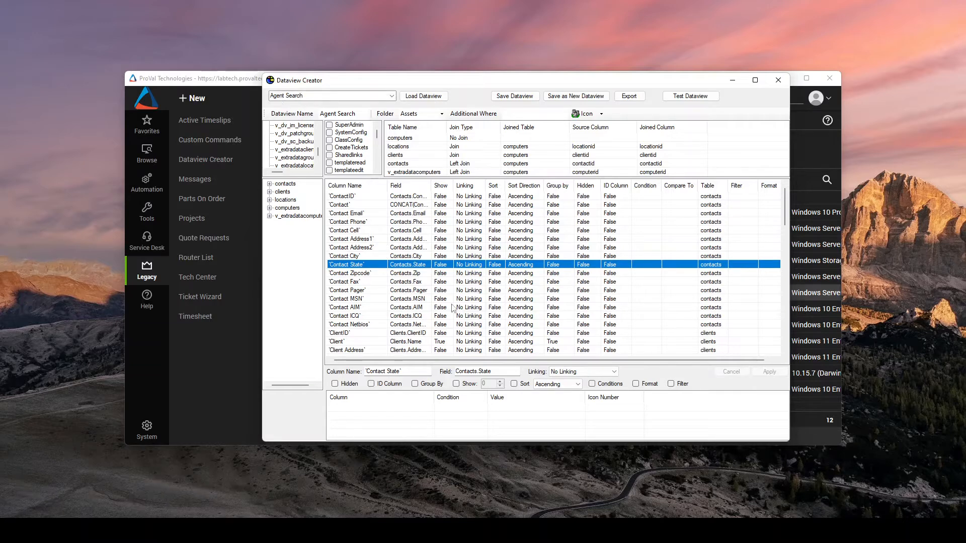
{"action": "left_click", "coordinate": [492, 290]}
{"action": "scroll", "coordinate": [431, 256], "scroll_direction": "down", "scroll_amount": 2}
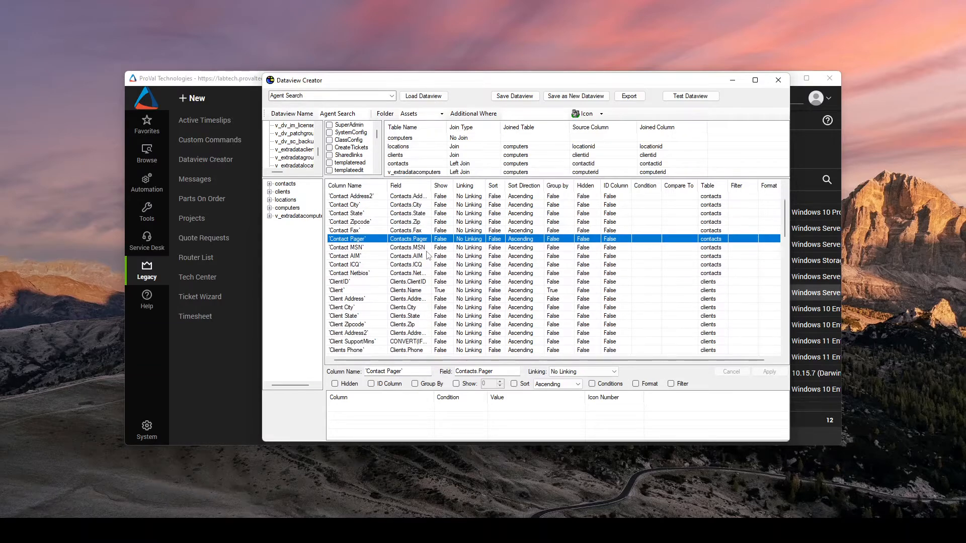
{"action": "left_click", "coordinate": [361, 257]}
{"action": "scroll", "coordinate": [412, 291], "scroll_direction": "down", "scroll_amount": 10}
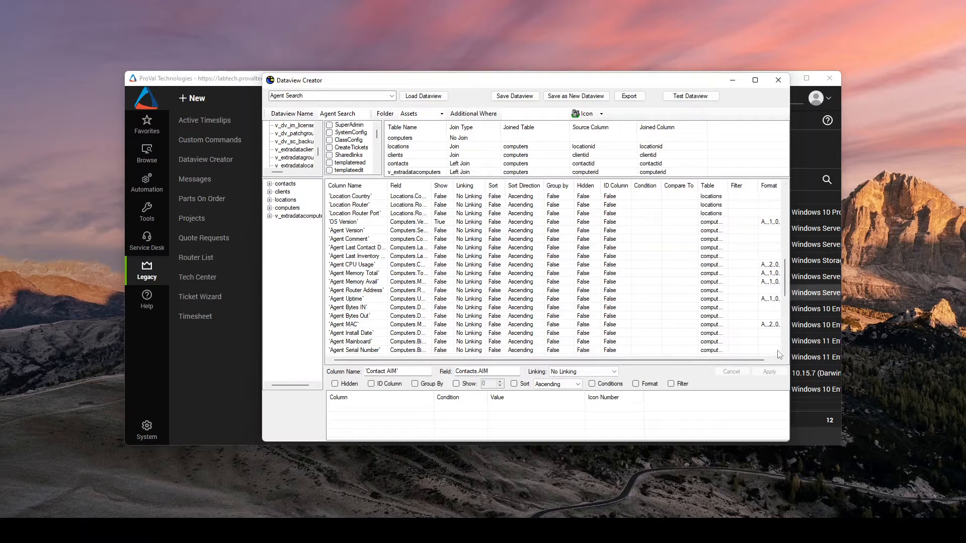
Step: Select the OS Version column and examine its column name, field and linking options
{"action": "left_click", "coordinate": [360, 224]}
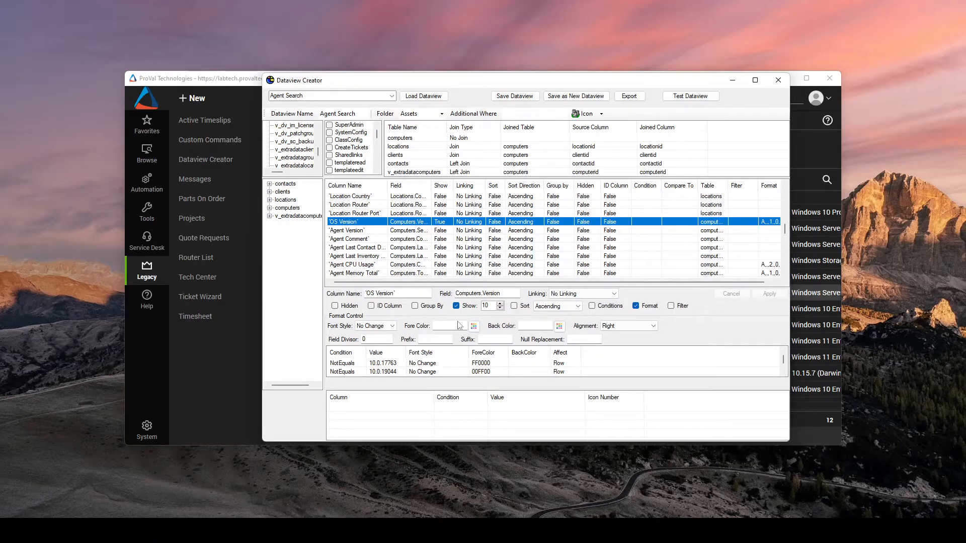
{"action": "left_click", "coordinate": [413, 294]}
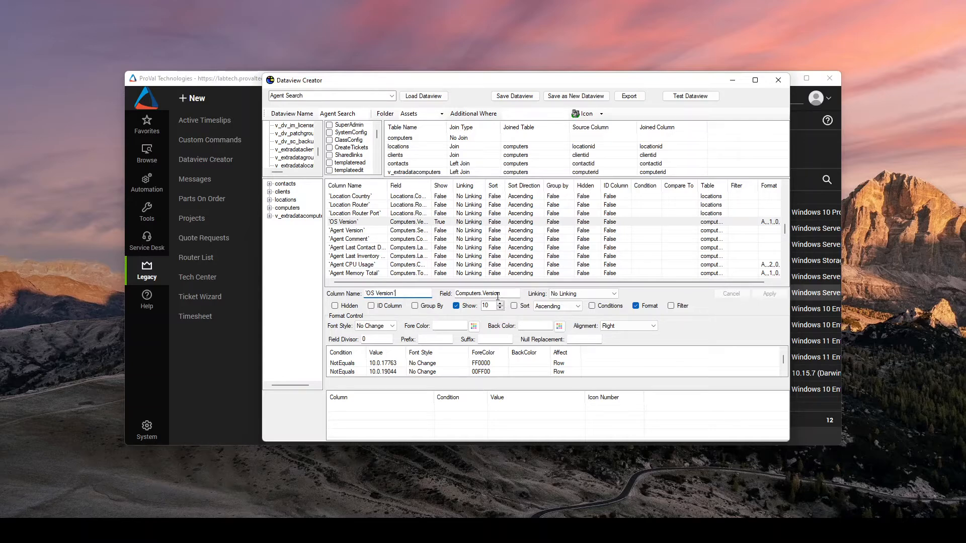
{"action": "left_click", "coordinate": [591, 294]}
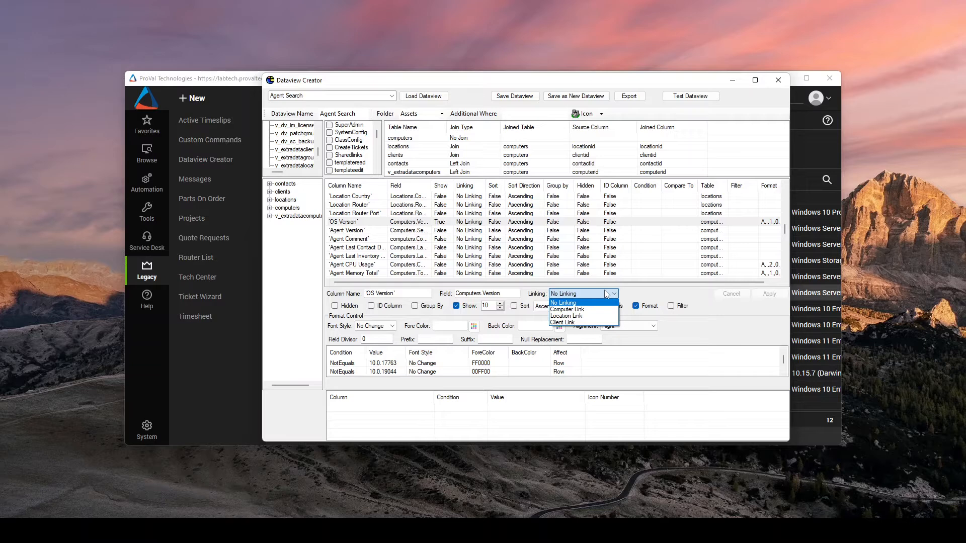
{"action": "left_click", "coordinate": [604, 291]}
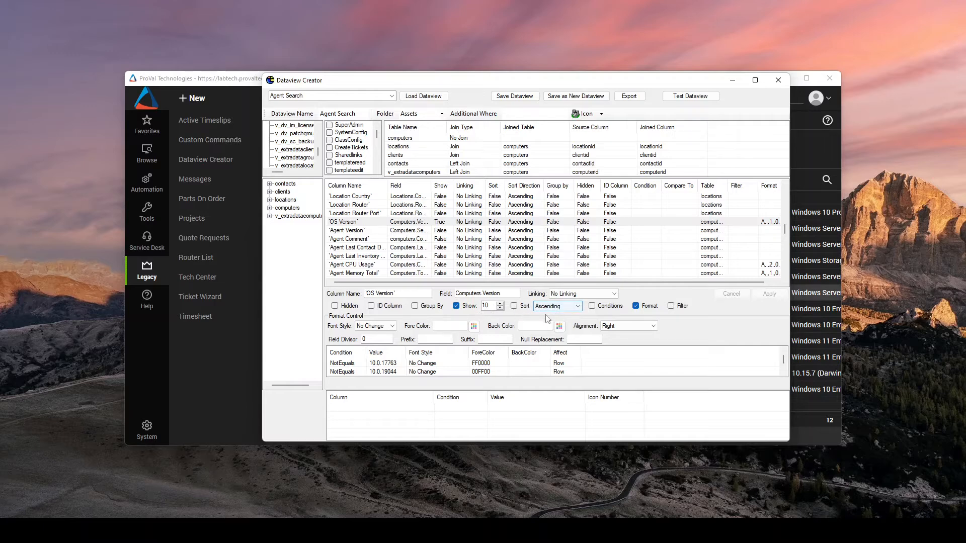
Step: Switch the OS Version column's Format option off and on again, and examine its font style choices and fore color field
{"action": "left_click", "coordinate": [636, 306]}
{"action": "left_click", "coordinate": [637, 384]}
{"action": "left_click", "coordinate": [393, 326]}
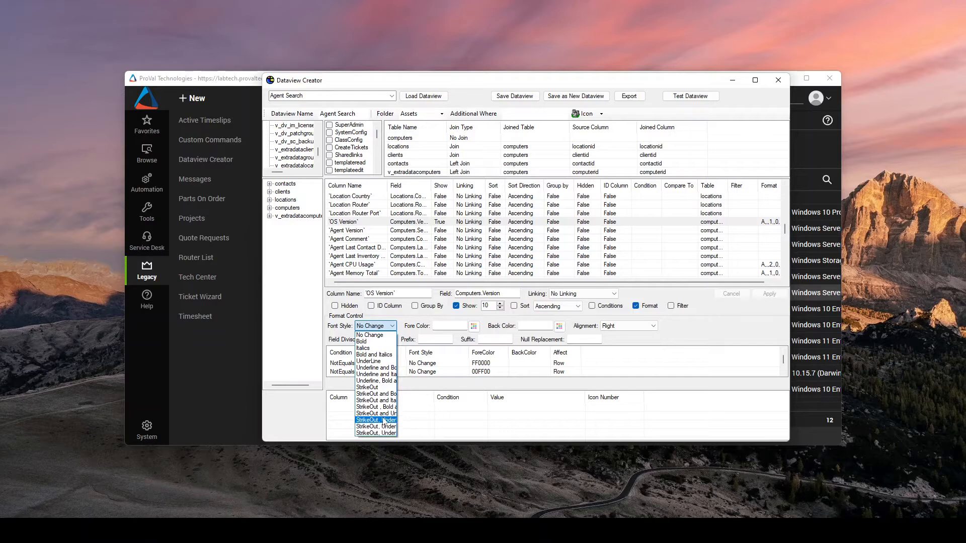
{"action": "left_click", "coordinate": [435, 316]}
{"action": "left_click", "coordinate": [434, 324]}
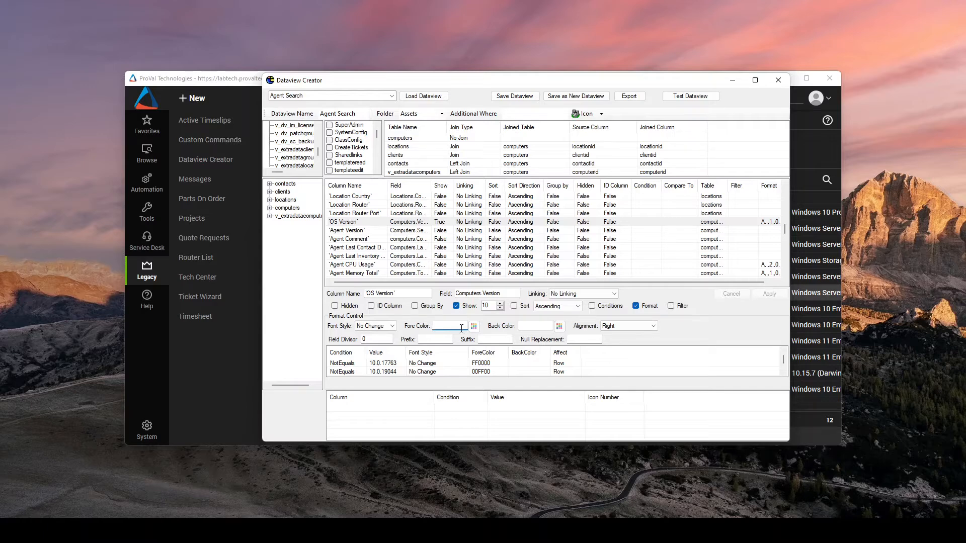
Step: Examine the OS Version column's fore color, alignment, field divisor, suffix and null replacement format settings
{"action": "left_click", "coordinate": [422, 363]}
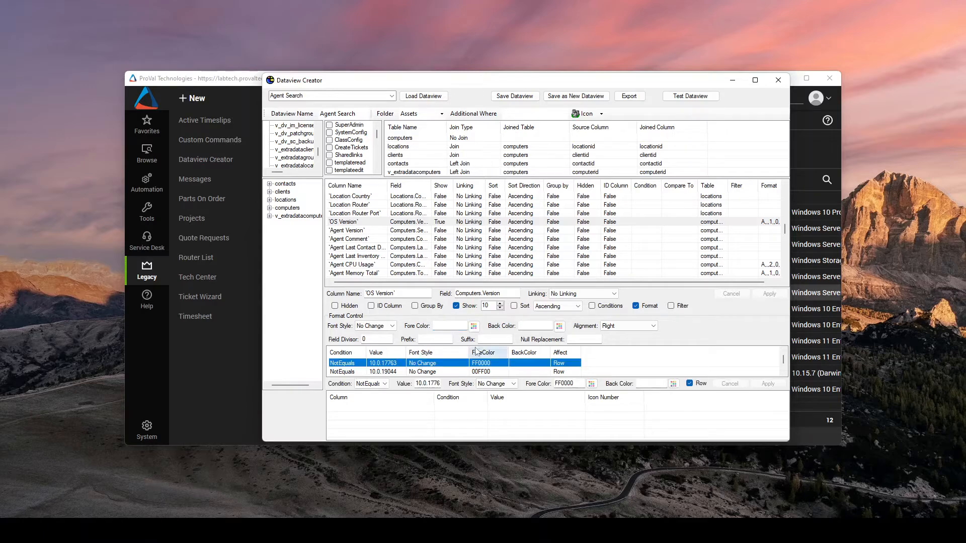
{"action": "left_click", "coordinate": [494, 226]}
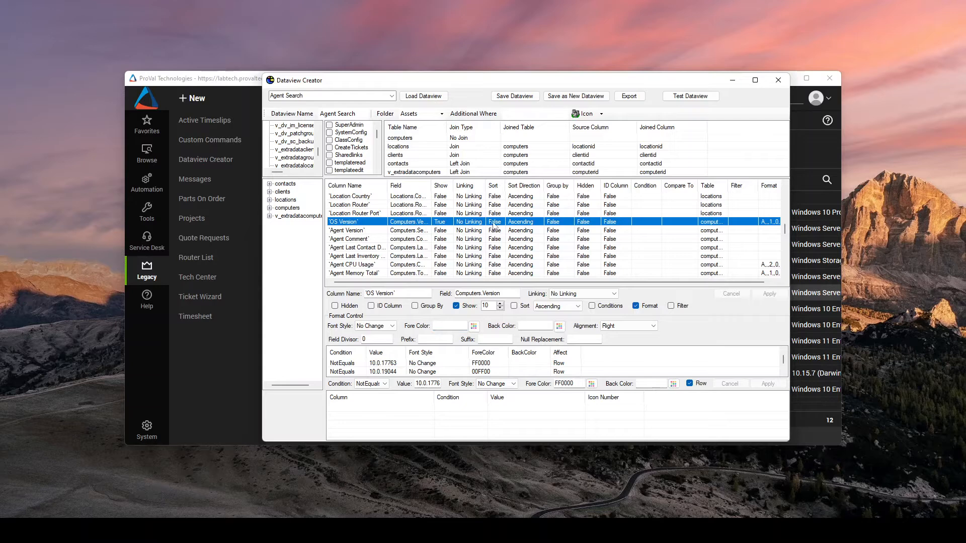
{"action": "left_click", "coordinate": [435, 327]}
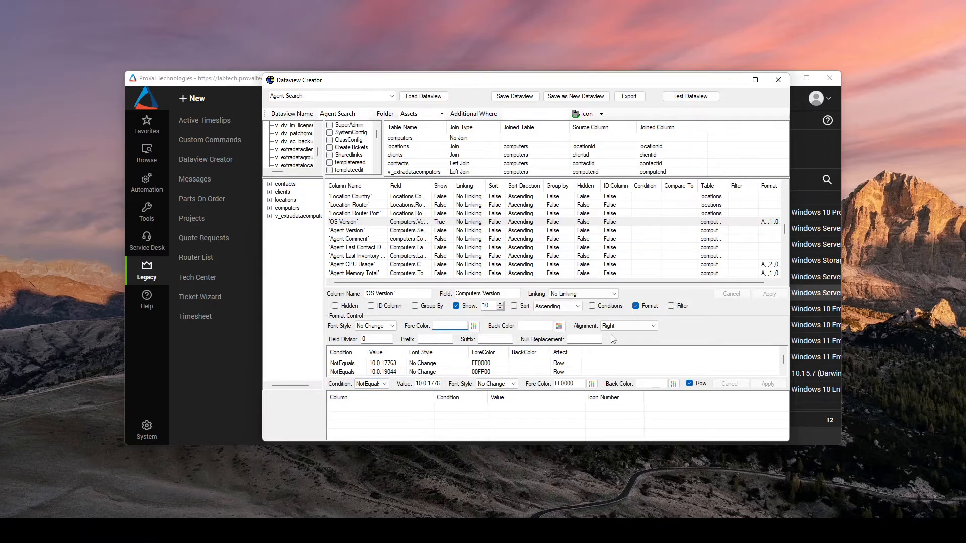
{"action": "left_click", "coordinate": [626, 327]}
{"action": "left_click", "coordinate": [375, 341]}
{"action": "left_click", "coordinate": [503, 340]}
{"action": "left_click", "coordinate": [578, 340]}
Step: Examine the 10.0.17763 format condition's add and remove options, value, font style, fore color, back color and Row setting
{"action": "right_click", "coordinate": [348, 363]}
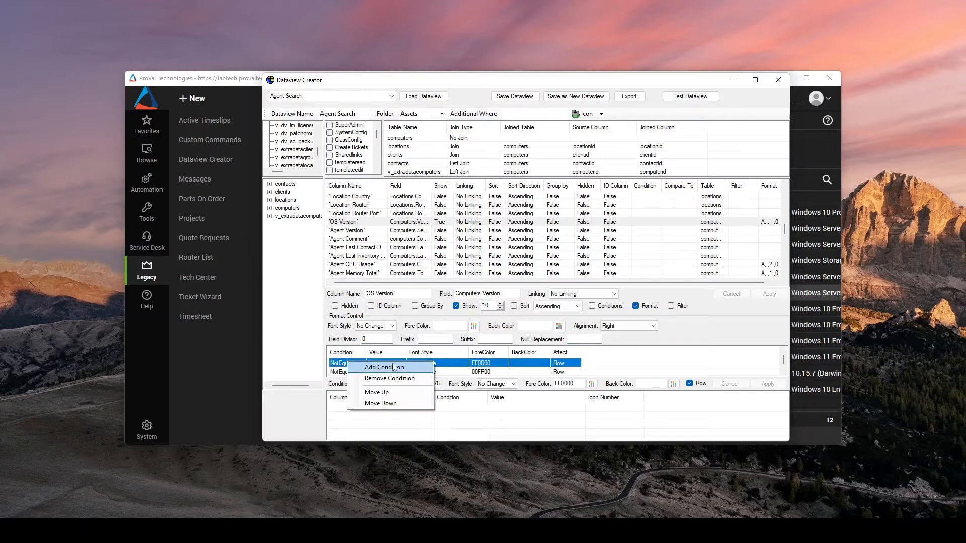
{"action": "left_click", "coordinate": [337, 363]}
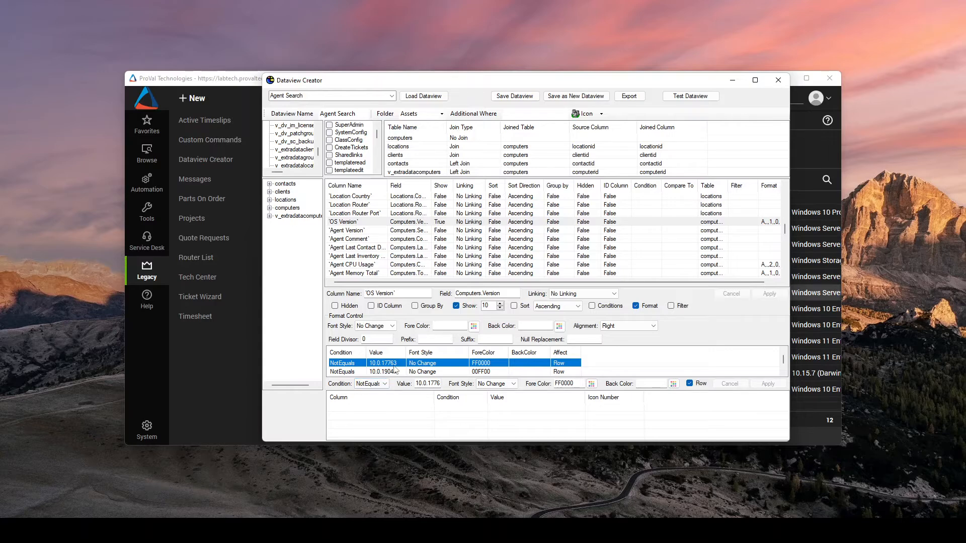
{"action": "left_click", "coordinate": [438, 385]}
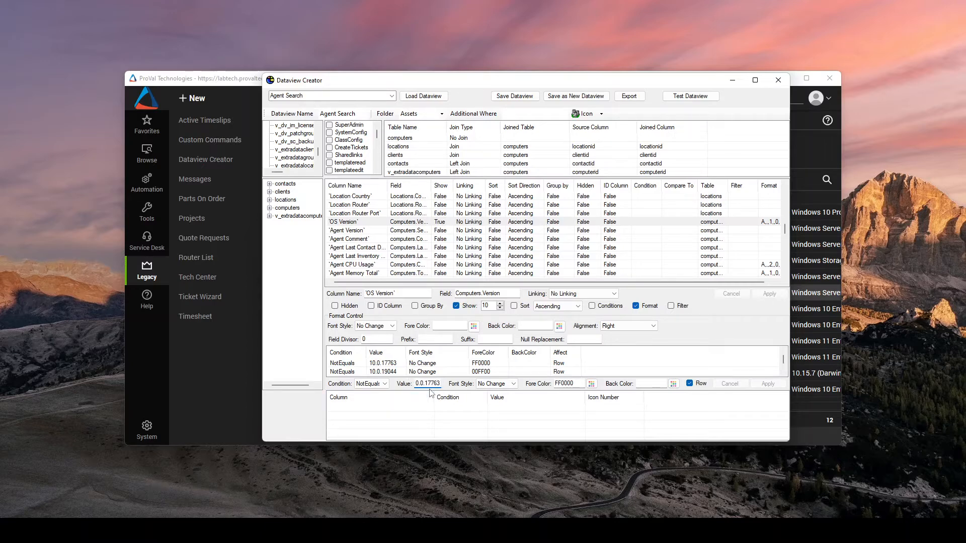
{"action": "left_click", "coordinate": [504, 387]}
{"action": "left_click", "coordinate": [504, 388]}
{"action": "left_click_drag", "start_coordinate": [576, 384], "coordinate": [549, 383]}
{"action": "left_click", "coordinate": [578, 382]}
{"action": "left_click", "coordinate": [654, 384]}
{"action": "left_click", "coordinate": [689, 384]}
{"action": "left_click", "coordinate": [688, 384]}
Step: Test the Agent Search dataview, examine the text colors in the OS Version column and close the test results
{"action": "left_click", "coordinate": [691, 96]}
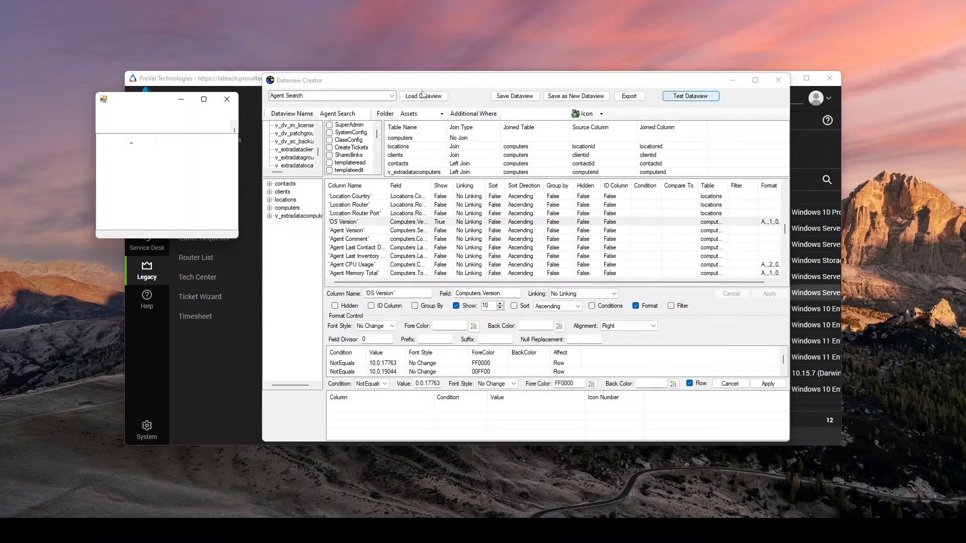
{"action": "left_click", "coordinate": [206, 108]}
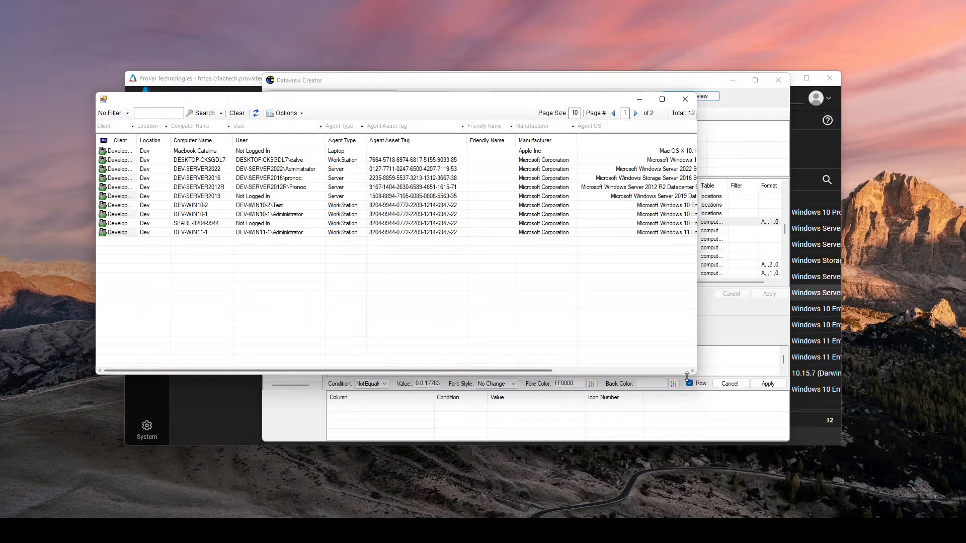
{"action": "left_click_drag", "start_coordinate": [520, 369], "coordinate": [674, 367]}
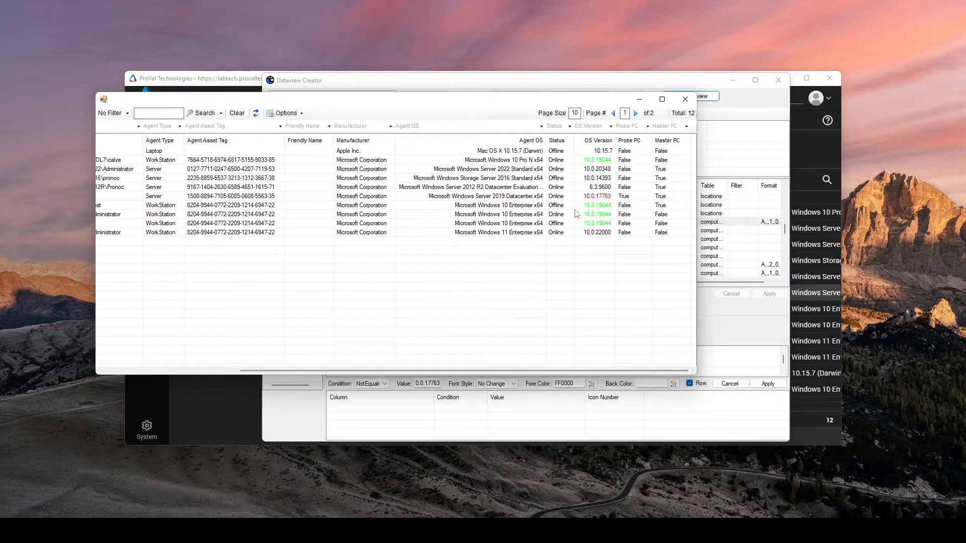
{"action": "left_click", "coordinate": [610, 198]}
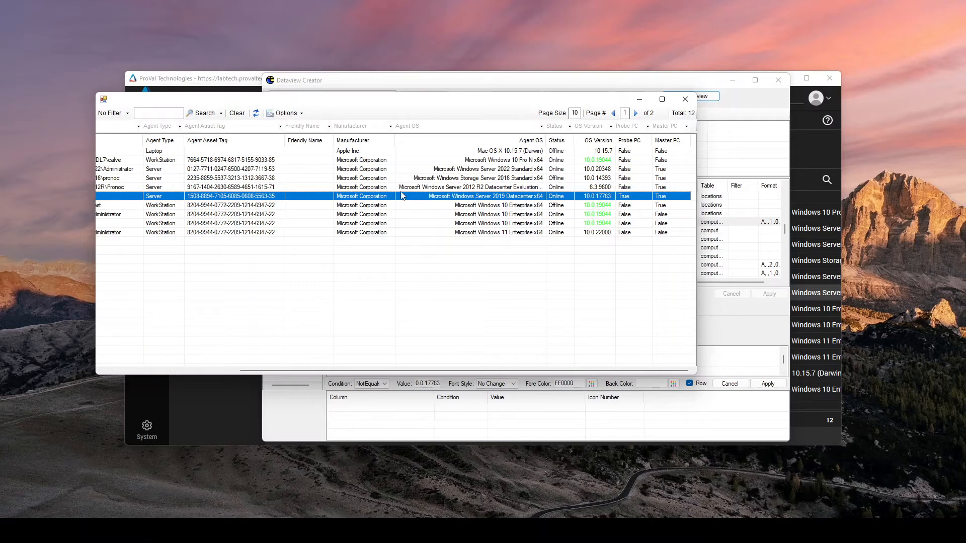
{"action": "left_click", "coordinate": [557, 252]}
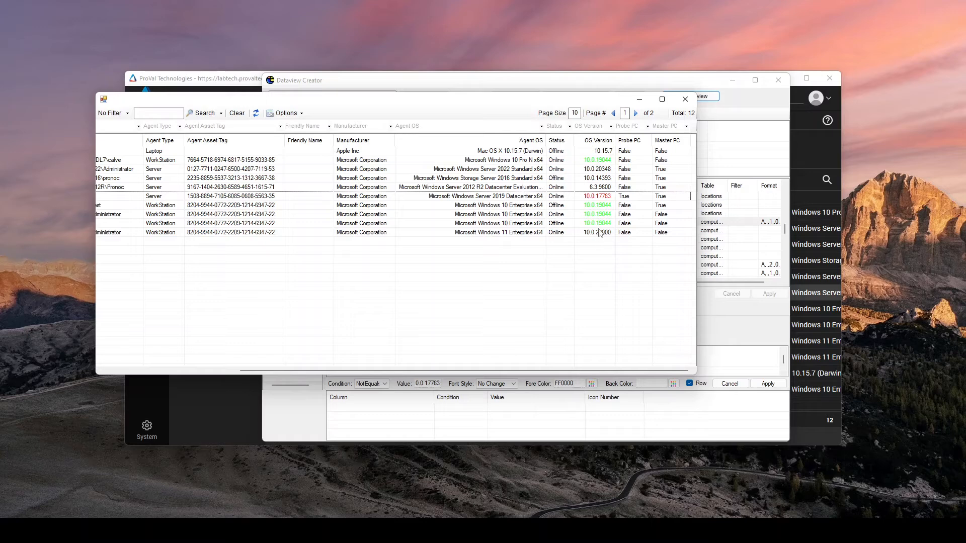
{"action": "left_click", "coordinate": [685, 99]}
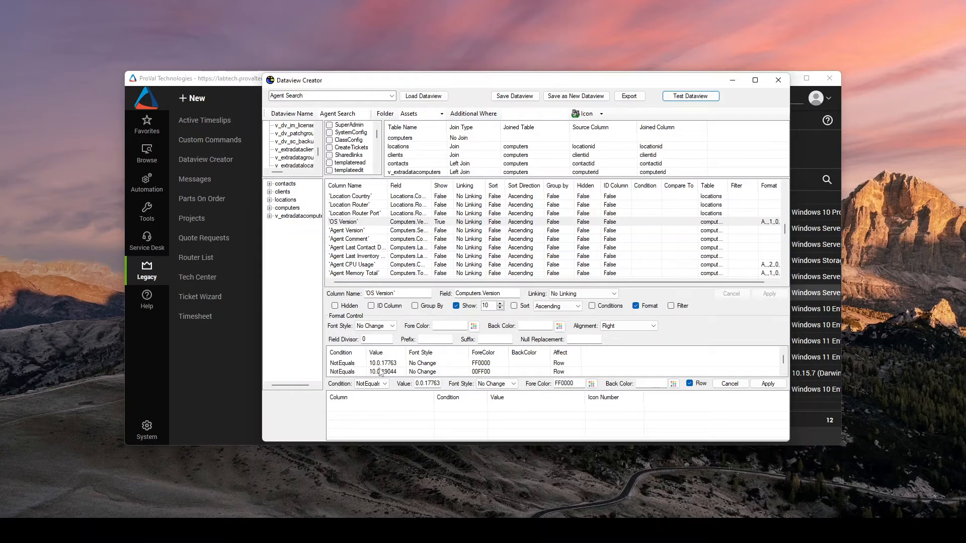
Step: Decline saving the detected changes and examine the OS Version column's 10.0.17763 and 10.0.19044 format conditions
{"action": "key", "text": "alt+F4"}
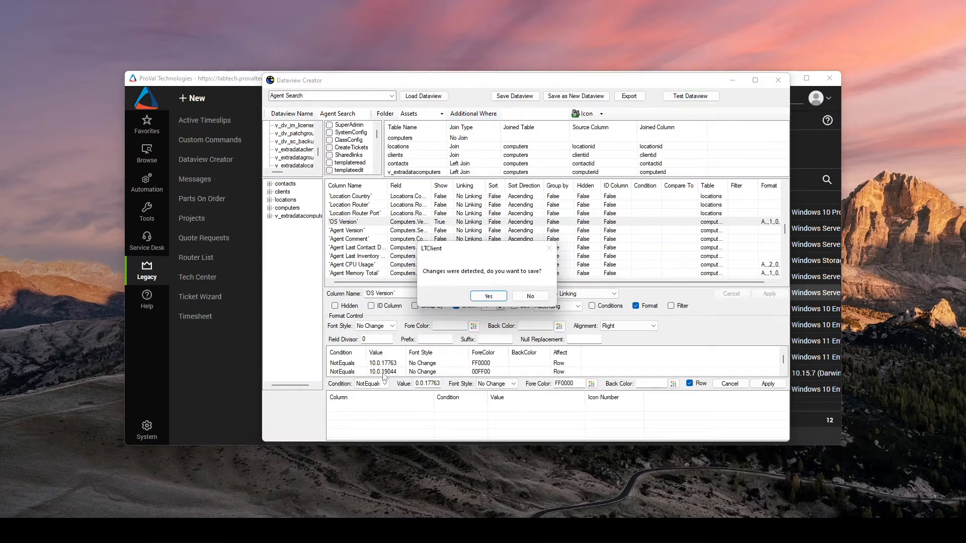
{"action": "left_click", "coordinate": [530, 295]}
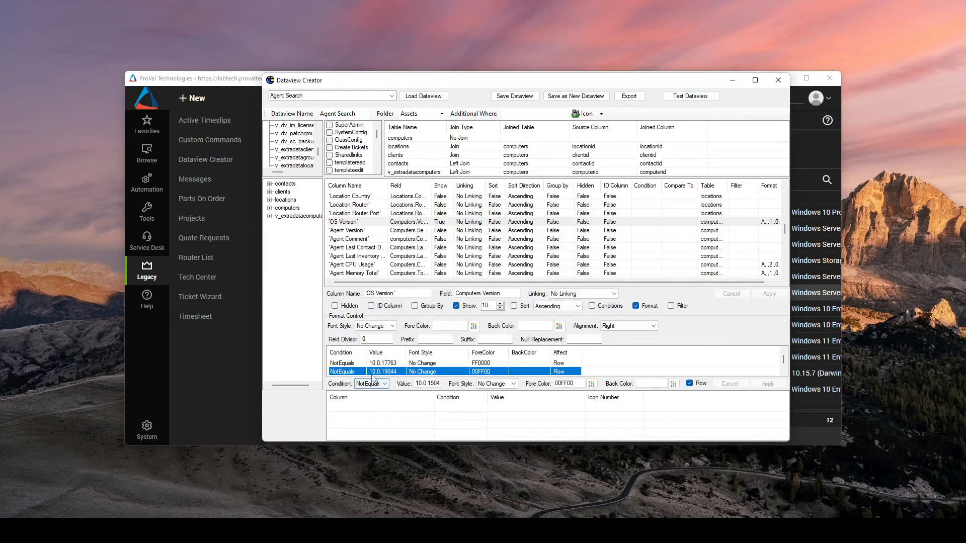
{"action": "left_click", "coordinate": [396, 364]}
{"action": "left_click", "coordinate": [398, 375]}
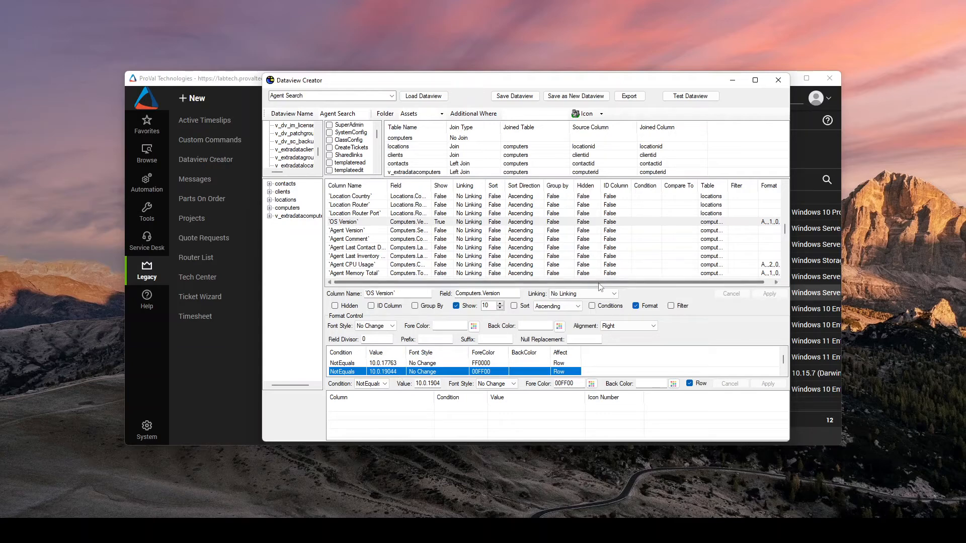
Step: Maximize the Dataview Creator, widen the Format column and examine the full format string of the OS Version column
{"action": "scroll", "coordinate": [723, 270], "scroll_direction": "right", "scroll_amount": 1}
{"action": "left_click", "coordinate": [766, 225]}
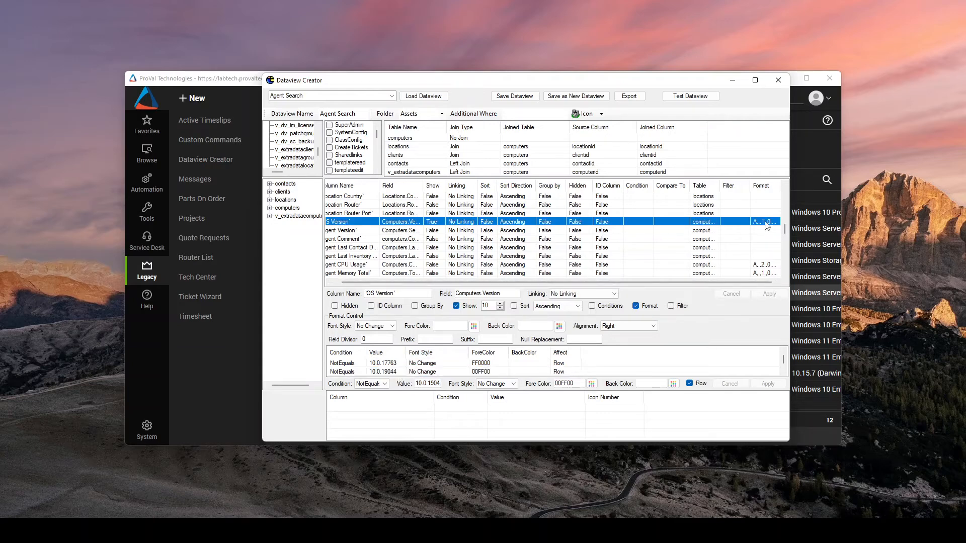
{"action": "left_click", "coordinate": [757, 231]}
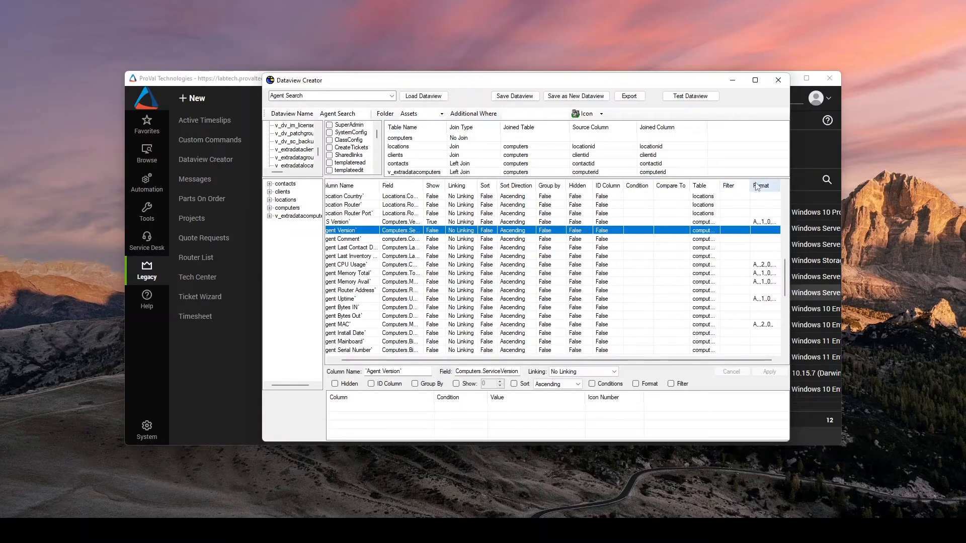
{"action": "left_click", "coordinate": [755, 80]}
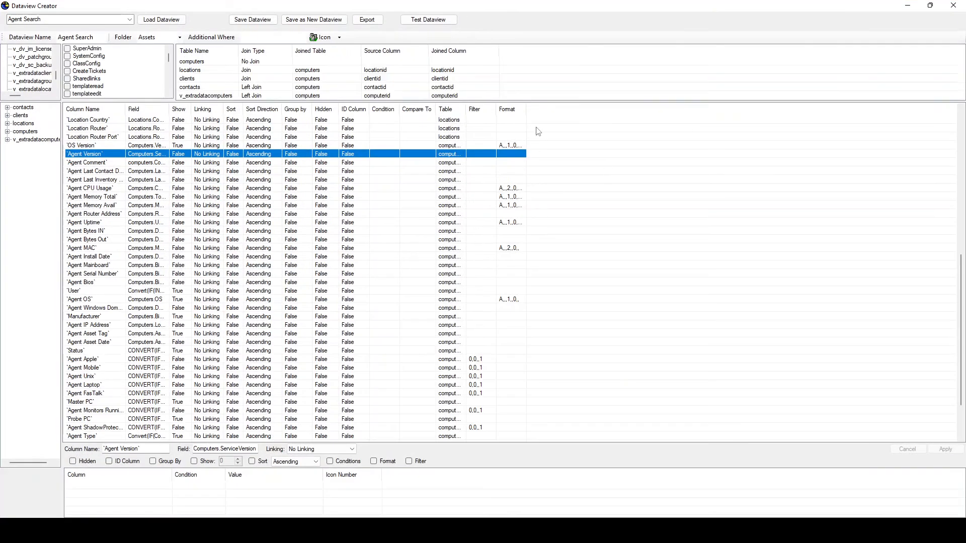
{"action": "left_click_drag", "start_coordinate": [526, 109], "coordinate": [905, 134]}
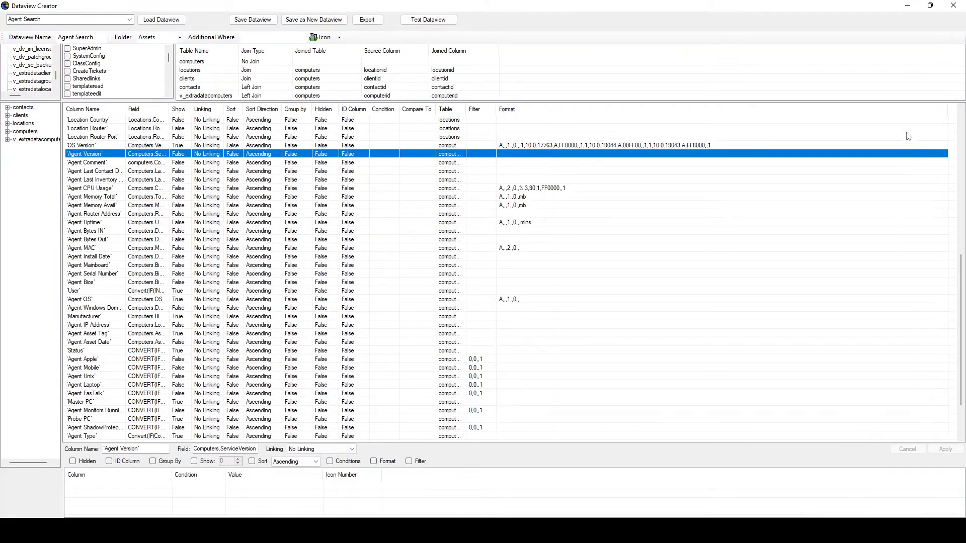
{"action": "left_click", "coordinate": [514, 146]}
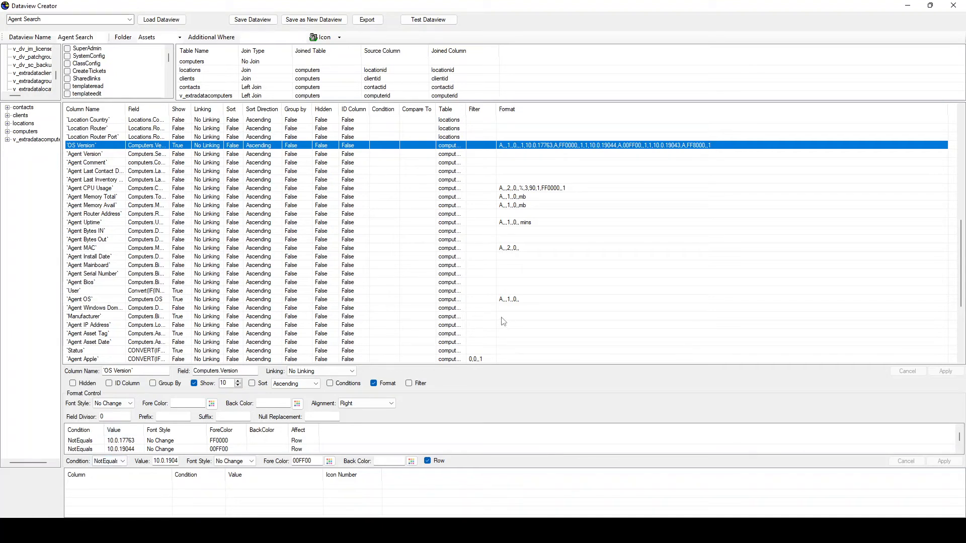
Step: Minimize the Dataview Creator and switch to the IT Glue document on dataview color coding in the browser
{"action": "left_click", "coordinate": [907, 5]}
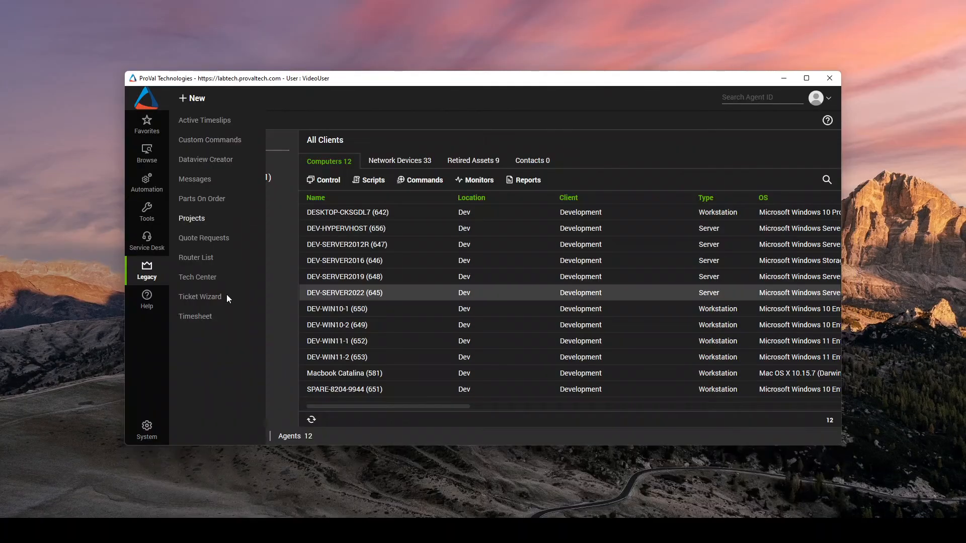
{"action": "left_click", "coordinate": [461, 530]}
{"action": "left_click", "coordinate": [578, 490]}
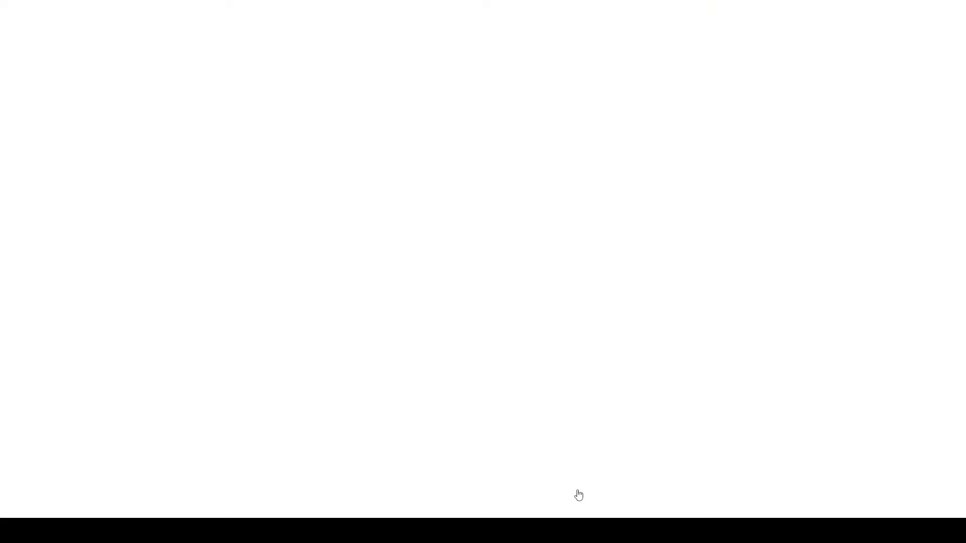
{"action": "scroll", "coordinate": [557, 309], "scroll_direction": "up", "scroll_amount": 3}
{"action": "scroll", "coordinate": [558, 309], "scroll_direction": "up", "scroll_amount": 1}
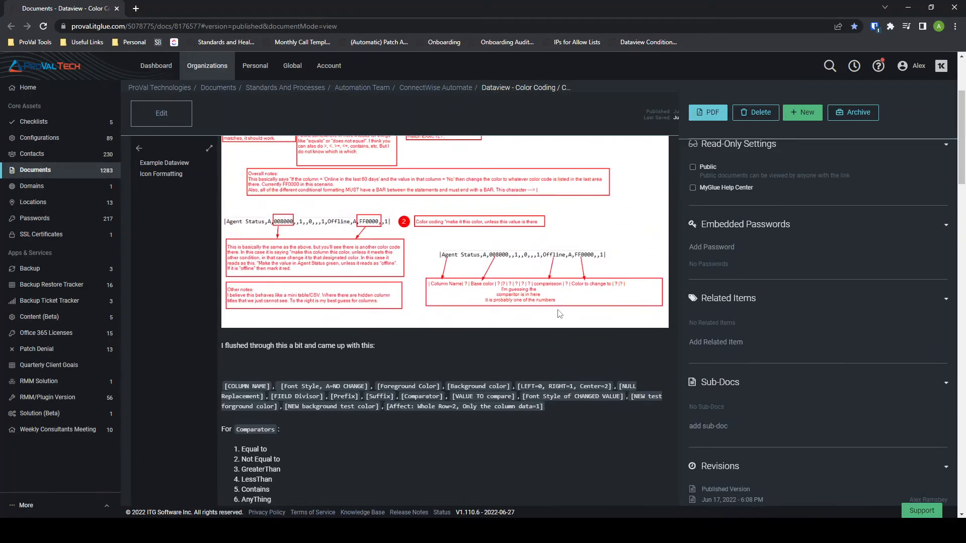
Step: Examine the documented field order of the format statement, from COLUMN NAME to Affect, and the list of comparators
{"action": "scroll", "coordinate": [557, 310], "scroll_direction": "down", "scroll_amount": 2}
{"action": "left_click_drag", "start_coordinate": [217, 288], "coordinate": [551, 308]}
{"action": "left_click", "coordinate": [551, 309]}
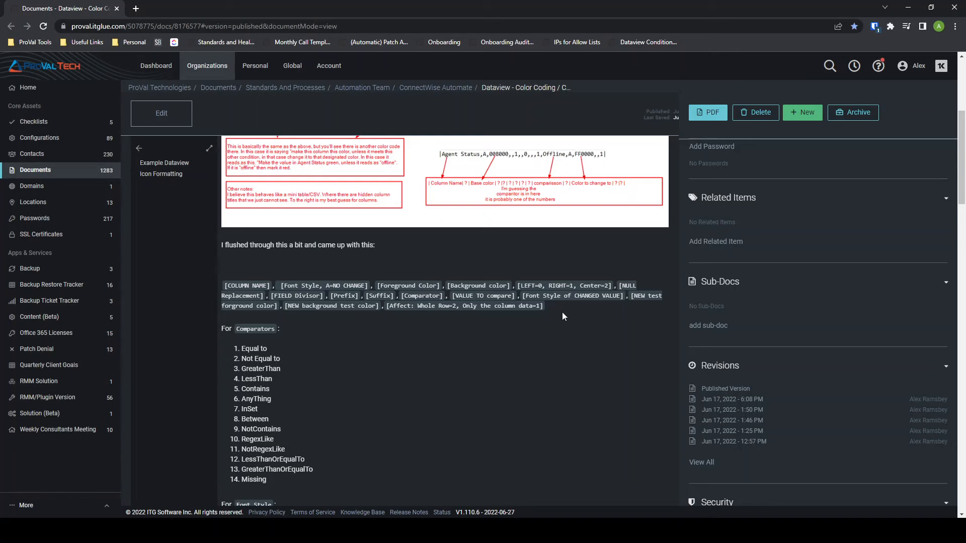
{"action": "scroll", "coordinate": [563, 313], "scroll_direction": "down", "scroll_amount": 1}
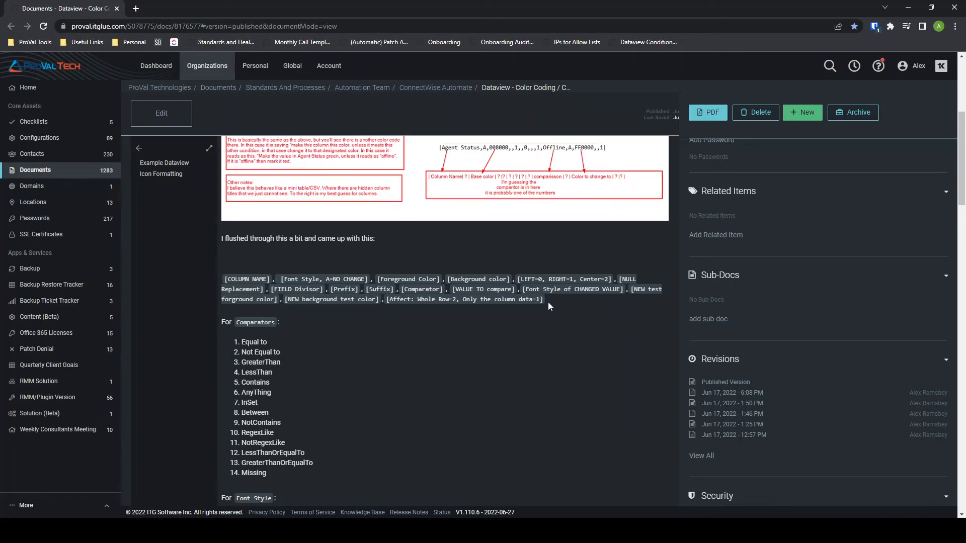
{"action": "left_click_drag", "start_coordinate": [225, 235], "coordinate": [574, 256]}
{"action": "left_click", "coordinate": [575, 256]}
{"action": "scroll", "coordinate": [575, 256], "scroll_direction": "down", "scroll_amount": 1}
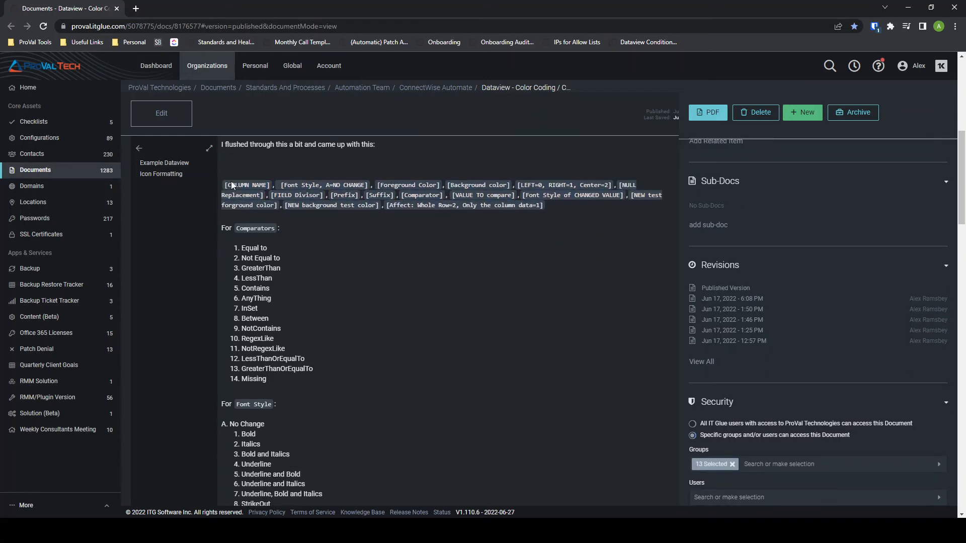
Step: Examine the OS VERSION example for applying multiple conditions, highlighting the column name in the statement
{"action": "scroll", "coordinate": [512, 239], "scroll_direction": "down", "scroll_amount": 7}
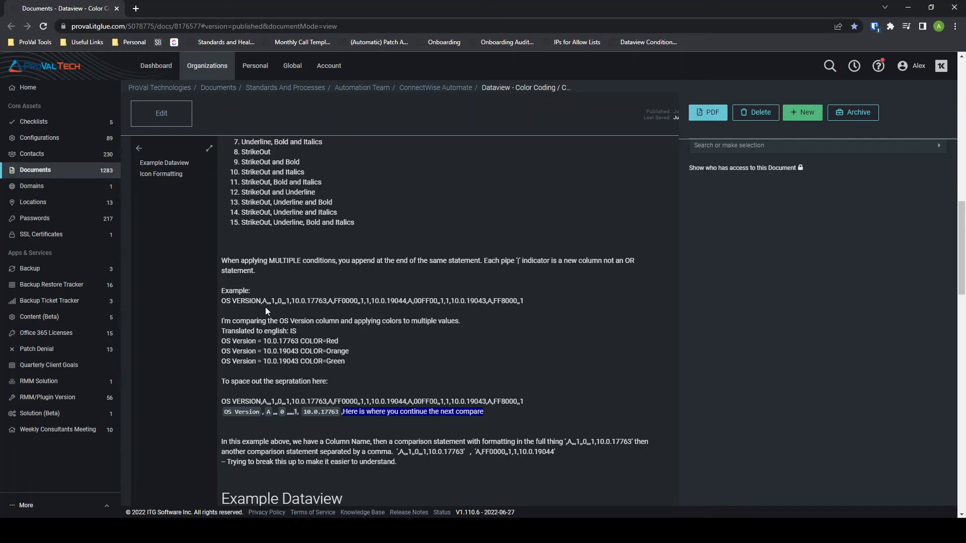
{"action": "left_click_drag", "start_coordinate": [262, 302], "coordinate": [221, 302]}
{"action": "scroll", "coordinate": [549, 264], "scroll_direction": "down", "scroll_amount": 2}
Step: Examine the Example Dataview insert statement, highlighting the formatting string that belongs to the FormatControl field
{"action": "scroll", "coordinate": [549, 259], "scroll_direction": "down", "scroll_amount": 5}
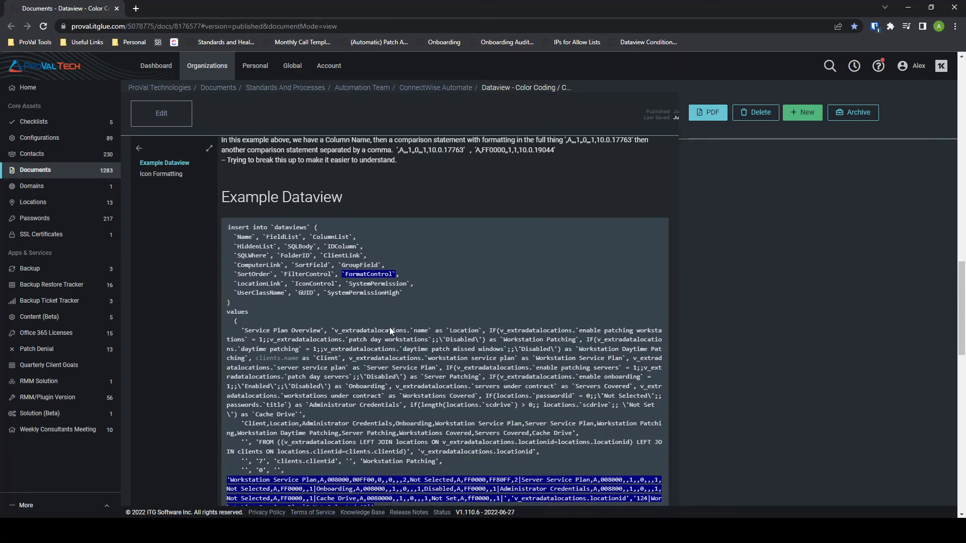
{"action": "scroll", "coordinate": [394, 327], "scroll_direction": "down", "scroll_amount": 3}
{"action": "left_click_drag", "start_coordinate": [229, 331], "coordinate": [387, 360]}
{"action": "left_click", "coordinate": [387, 360]}
{"action": "scroll", "coordinate": [409, 357], "scroll_direction": "up", "scroll_amount": 1}
{"action": "scroll", "coordinate": [409, 360], "scroll_direction": "up", "scroll_amount": 2}
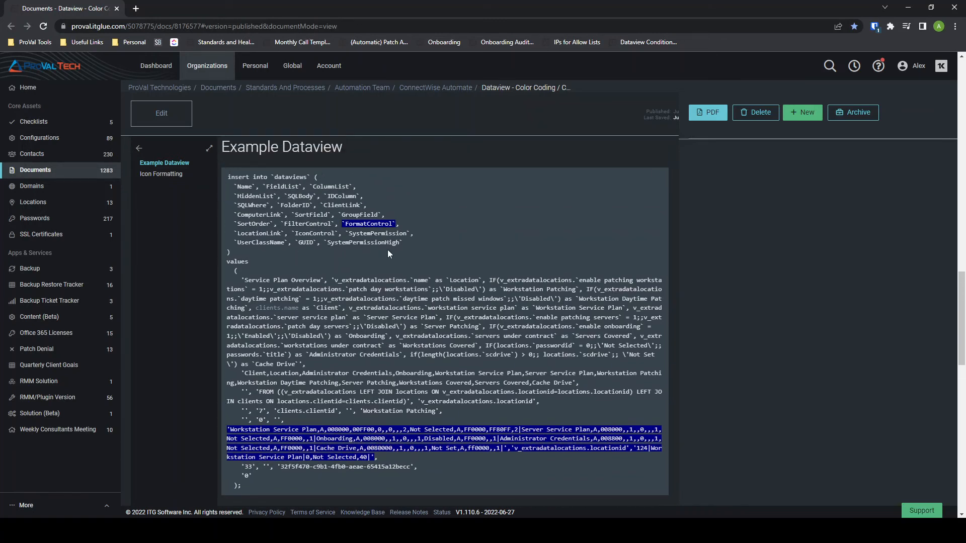
{"action": "scroll", "coordinate": [390, 248], "scroll_direction": "down", "scroll_amount": 1}
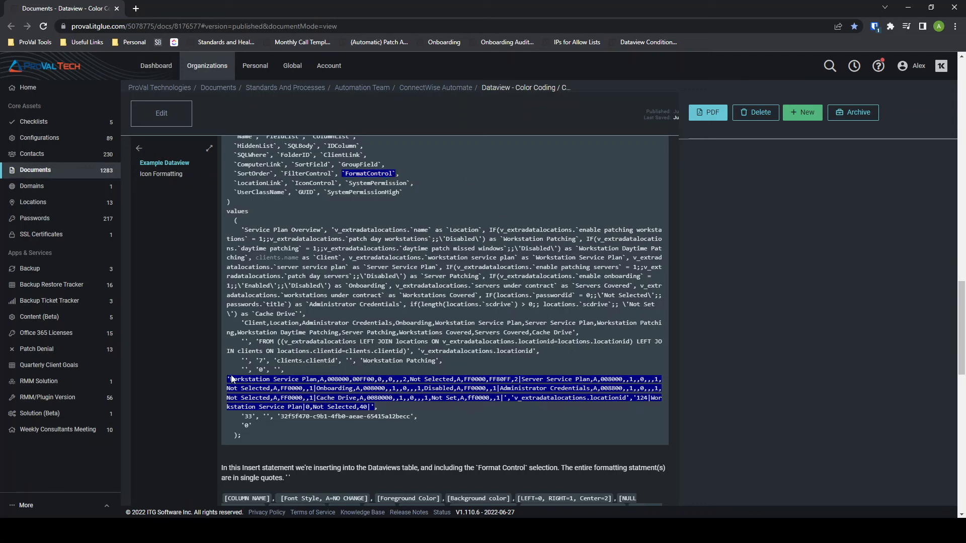
{"action": "left_click_drag", "start_coordinate": [227, 379], "coordinate": [386, 408]}
{"action": "left_click", "coordinate": [386, 408]}
Step: Examine the Icon Formatting section with its statement syntax and numbered icon list
{"action": "scroll", "coordinate": [520, 368], "scroll_direction": "down", "scroll_amount": 4}
{"action": "scroll", "coordinate": [502, 235], "scroll_direction": "down", "scroll_amount": 2}
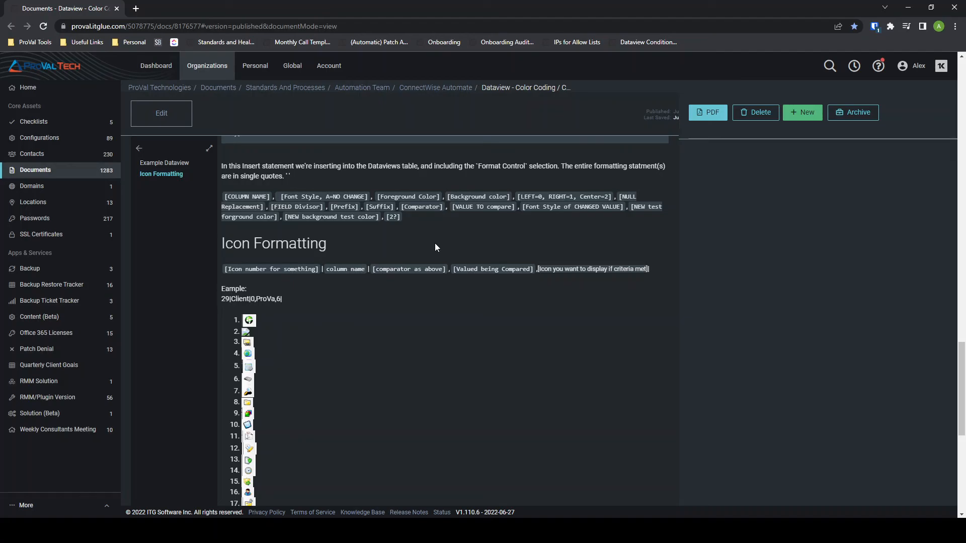
{"action": "scroll", "coordinate": [435, 243], "scroll_direction": "up", "scroll_amount": 5}
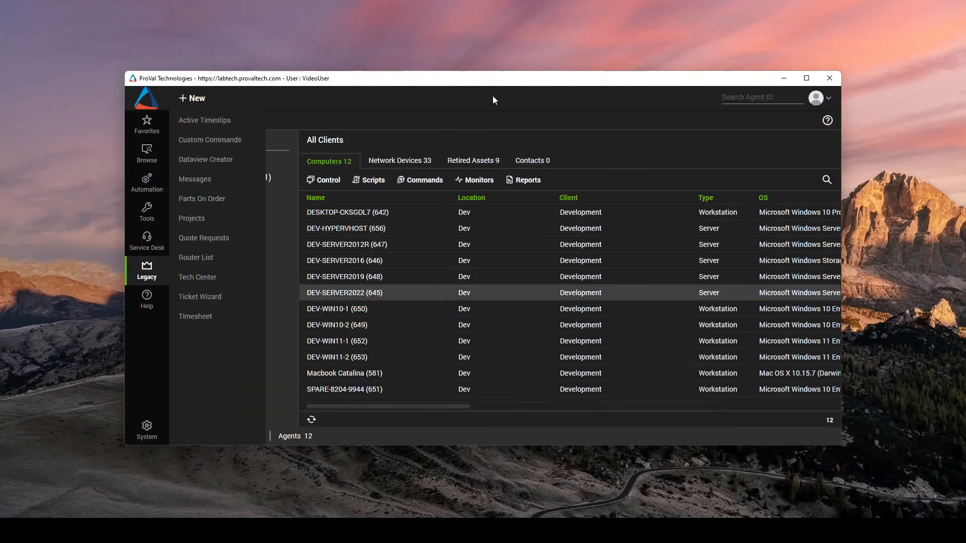
Step: Switch back to the Dataview Creator window and select the Agent Comment column
{"action": "mouse_move", "coordinate": [526, 528]}
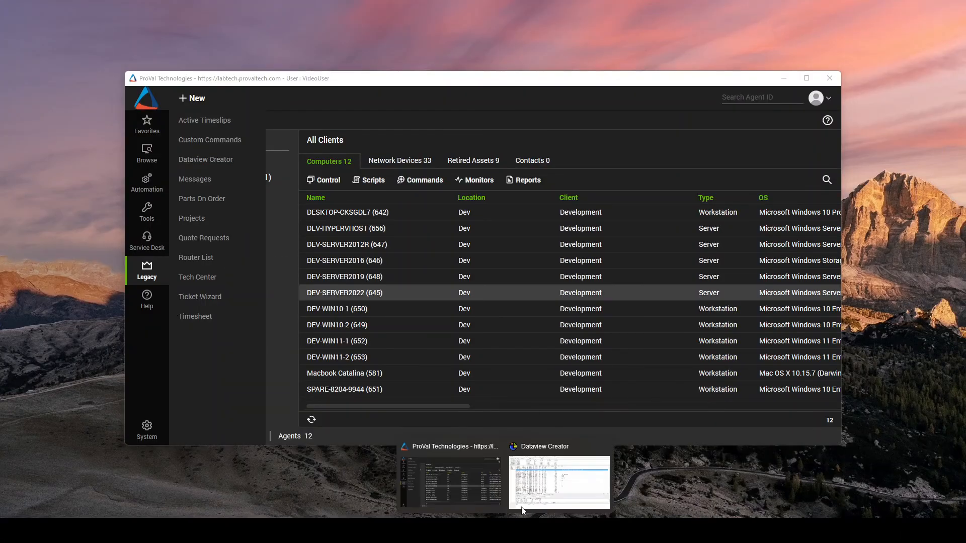
{"action": "left_click", "coordinate": [559, 482]}
{"action": "left_click", "coordinate": [410, 167]}
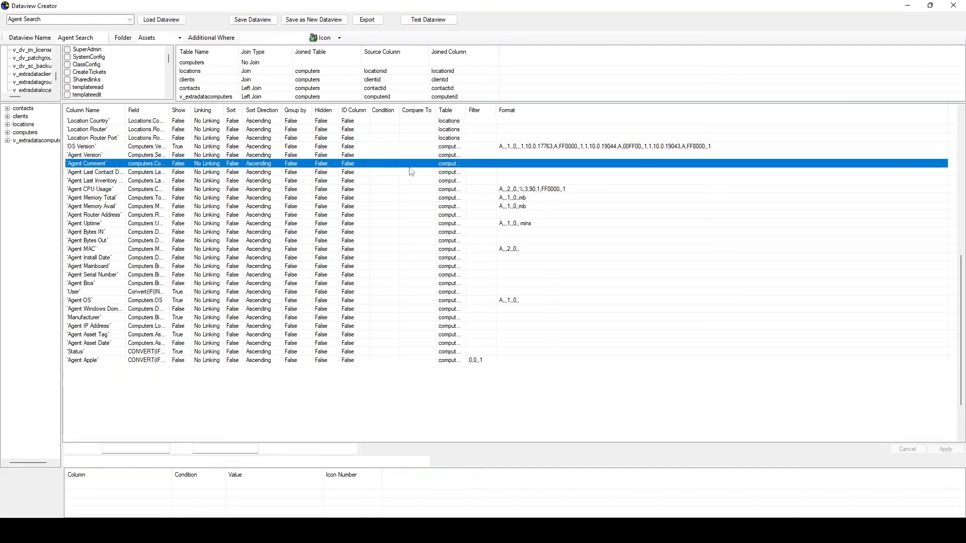